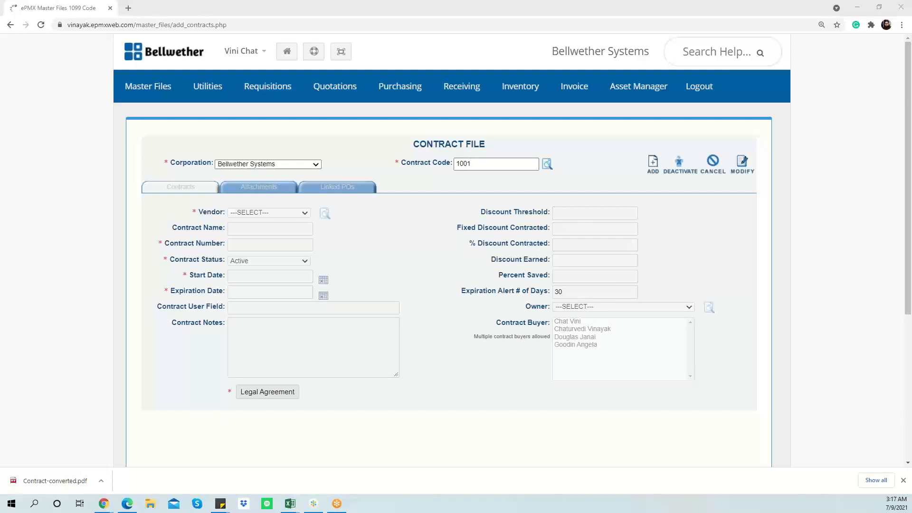
Go to Master Files > Contracts to reach the Contract File form
mouse_move(165, 89)
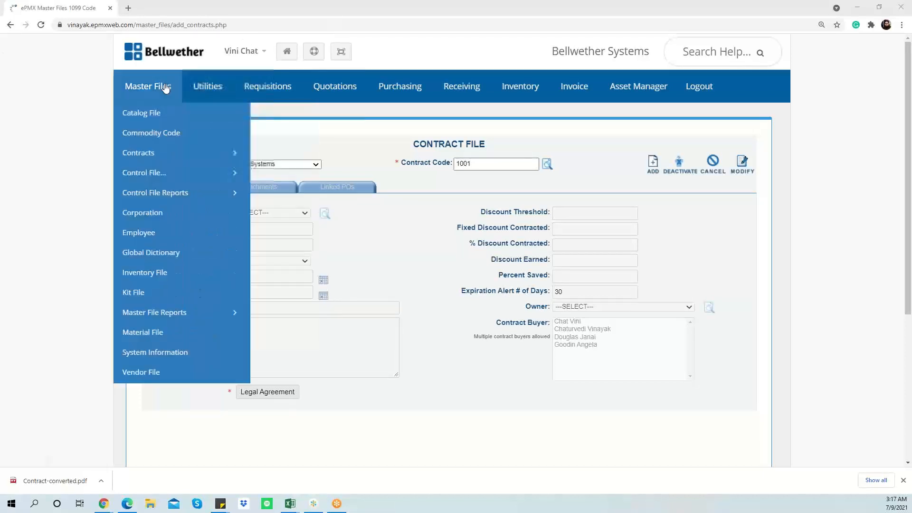
click(162, 154)
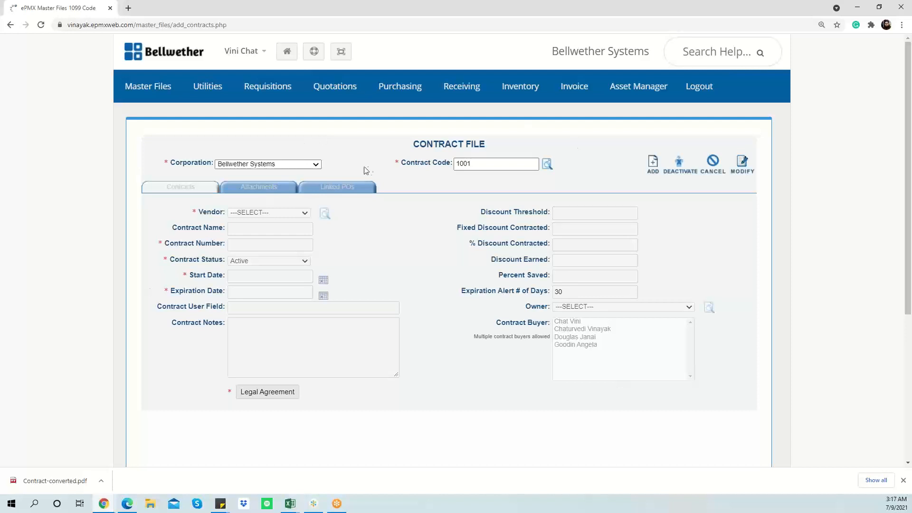
Correct the contract code to 1001 and add it as a new contract record
click(469, 163)
key(BackSpace)
text(1)
double_click(481, 164)
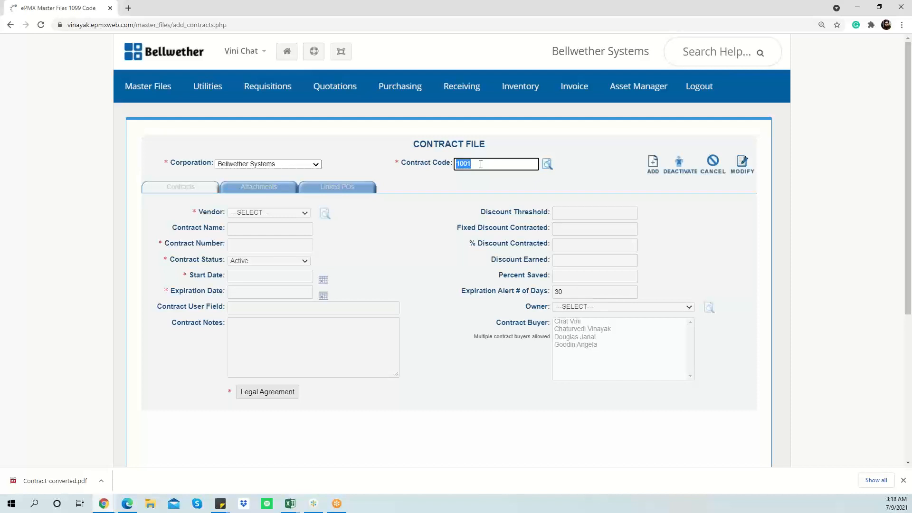
click(653, 167)
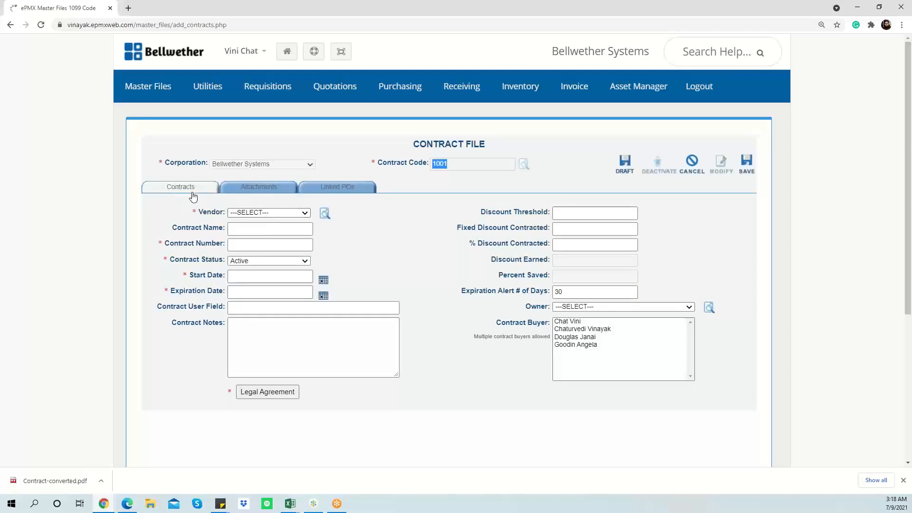
Select 111 : Bellwether Corp as the contract's vendor
click(245, 215)
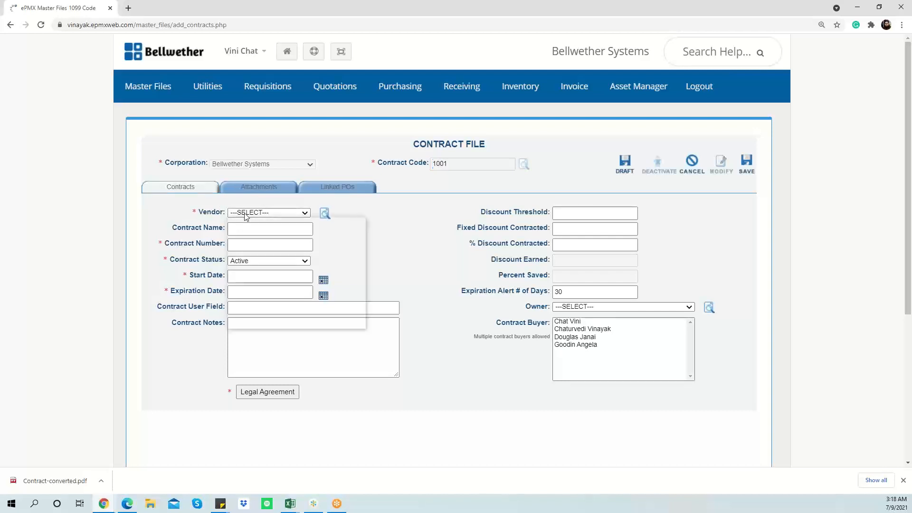
key(Down)
key(Down)
key(Down)
key(Down)
key(Down)
key(Down)
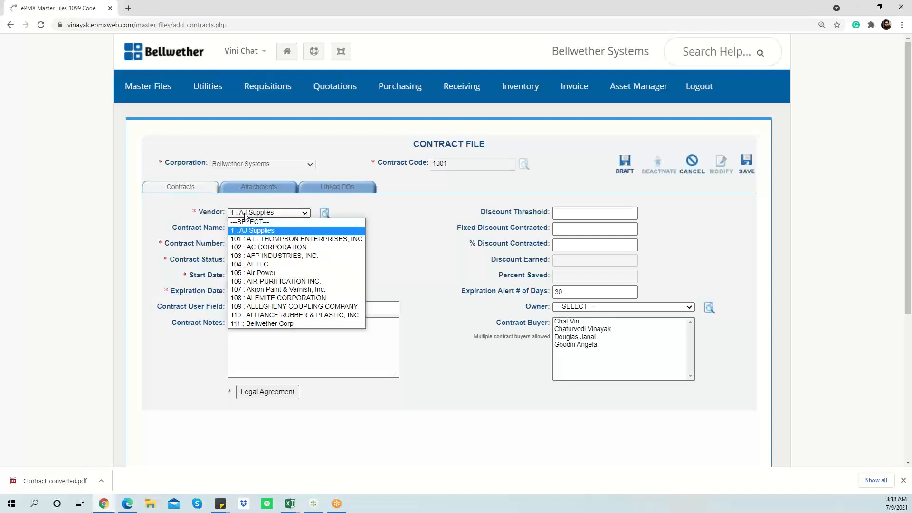
key(Down)
key(Down)
key(Down)
key(Down)
key(Down)
key(Down)
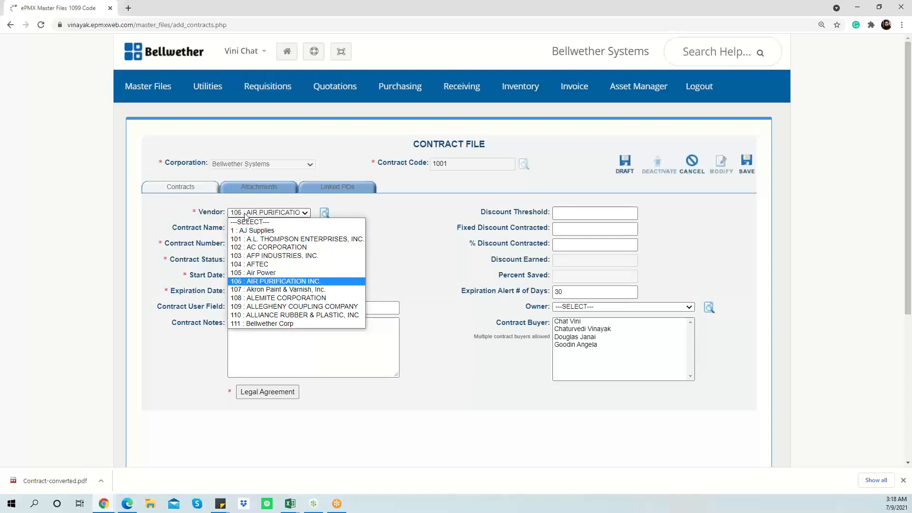
key(Return)
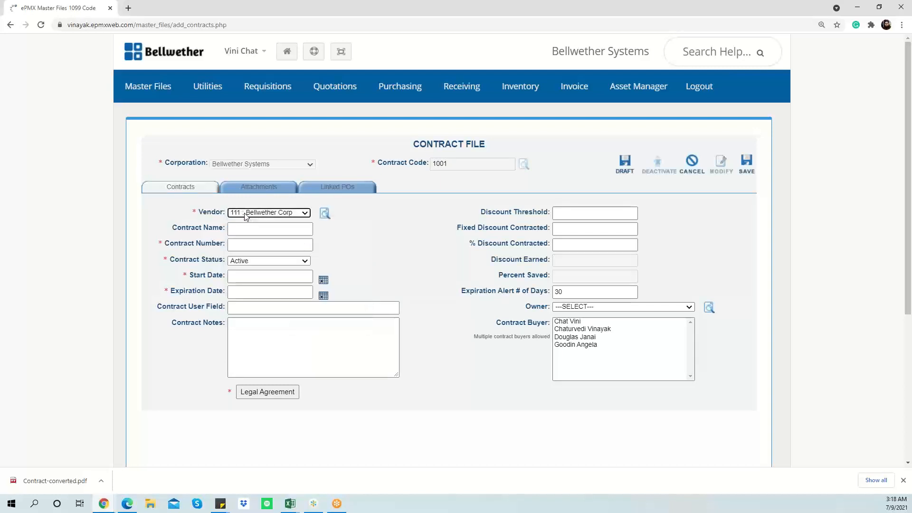
Name the contract 'ePMX Contract' and give it contract number 7895642
click(260, 230)
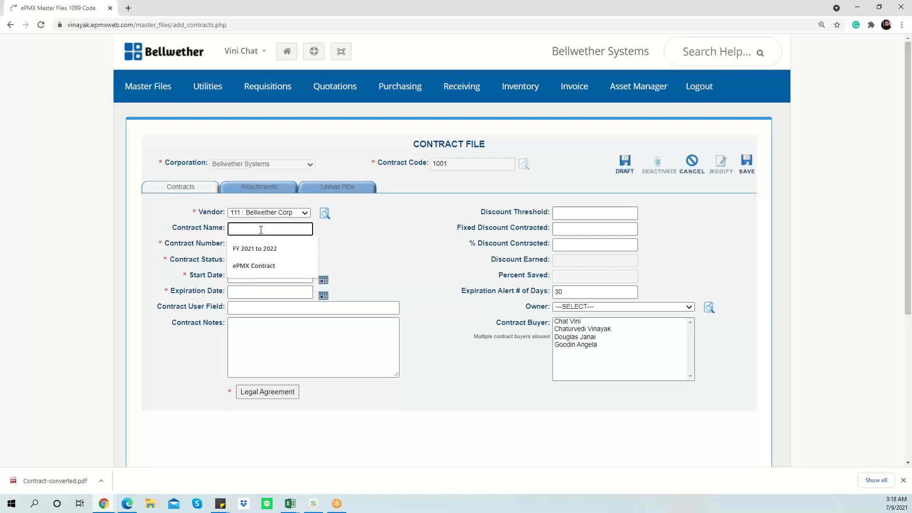
key(Down)
key(Down)
key(Tab)
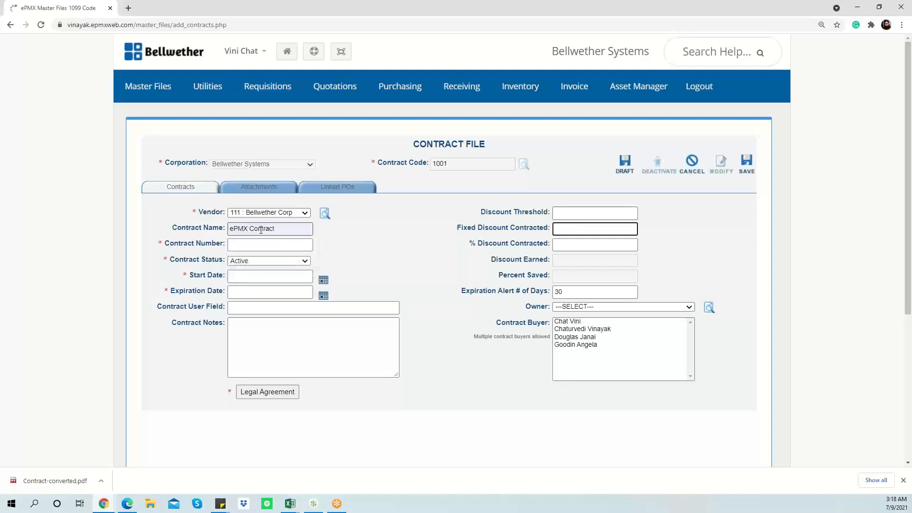
click(262, 246)
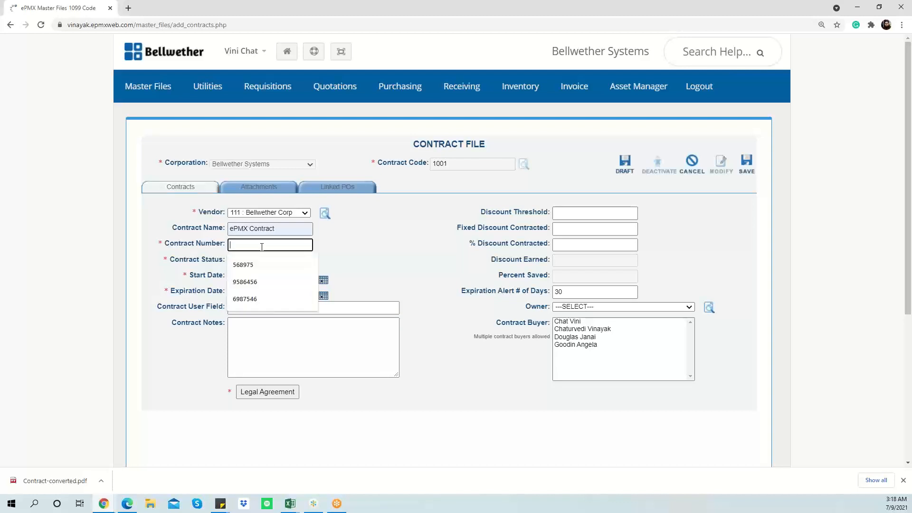
text(7895642)
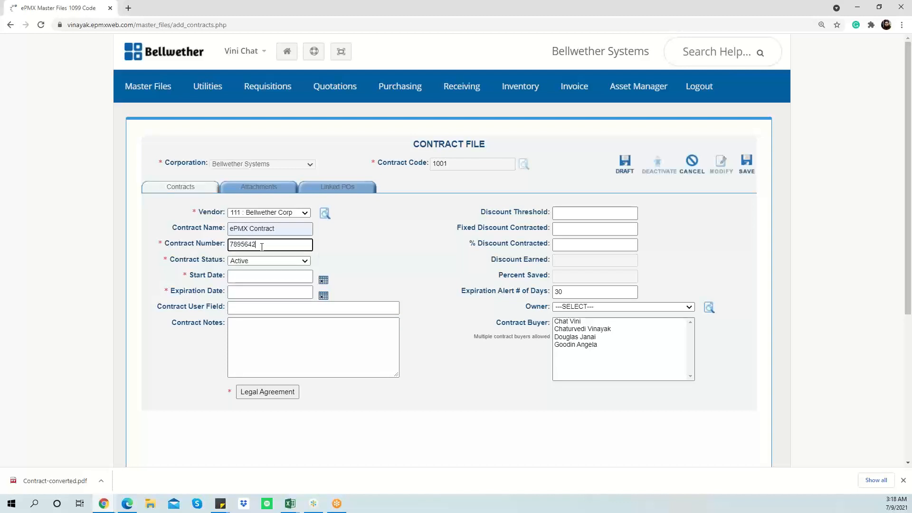
key(Tab)
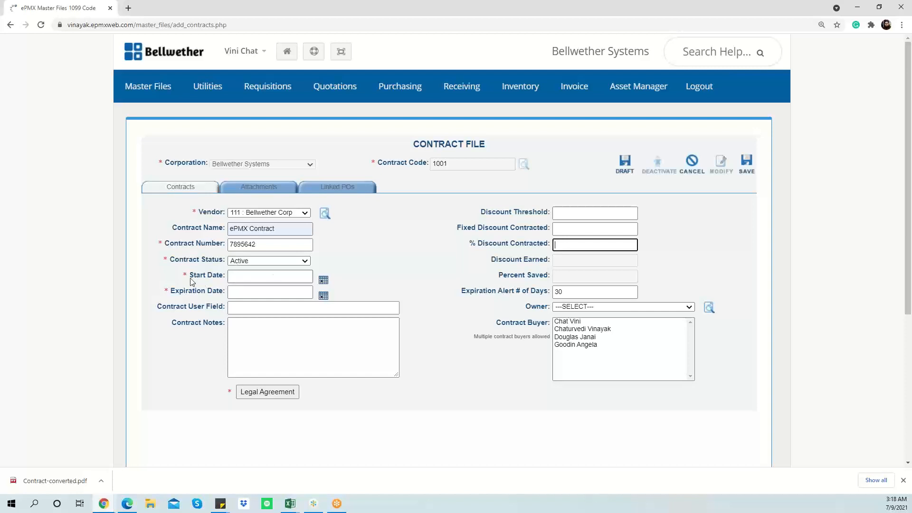
Set start date 07-01-2021 and expiration date 07-31-2022 from the calendars
click(323, 282)
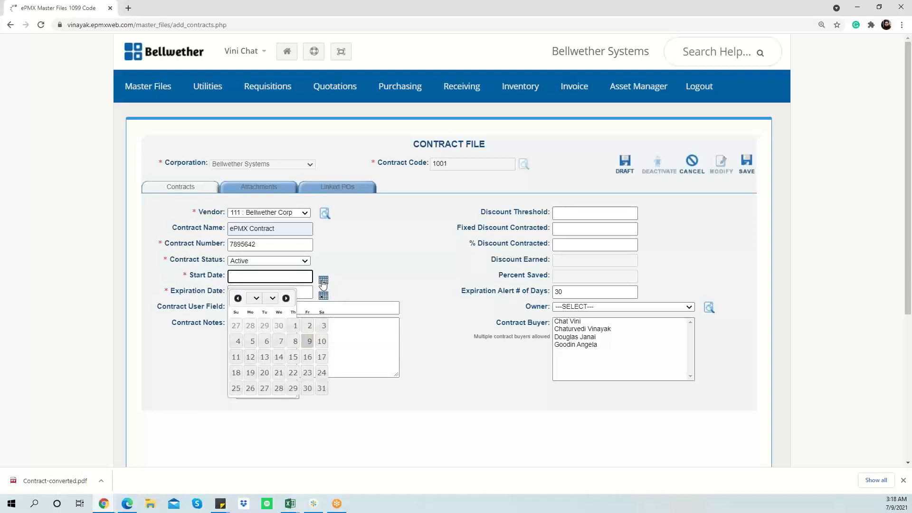
click(295, 325)
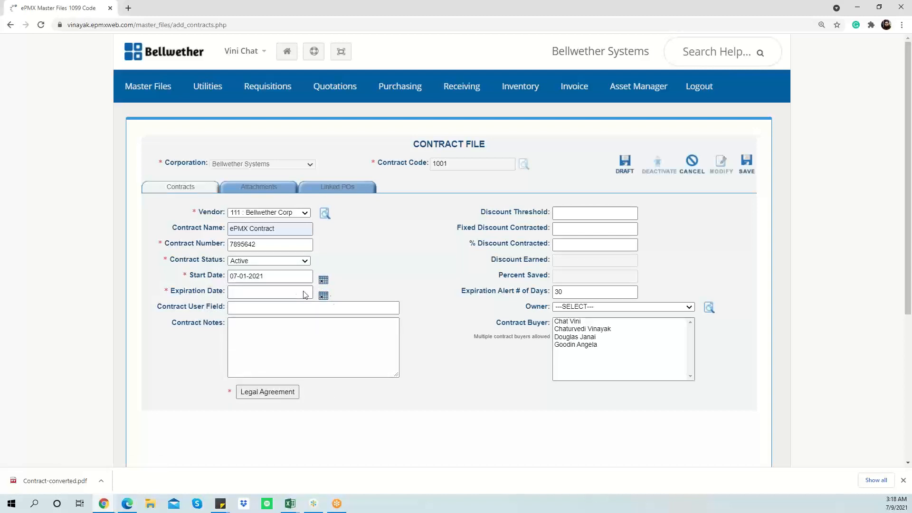
click(323, 295)
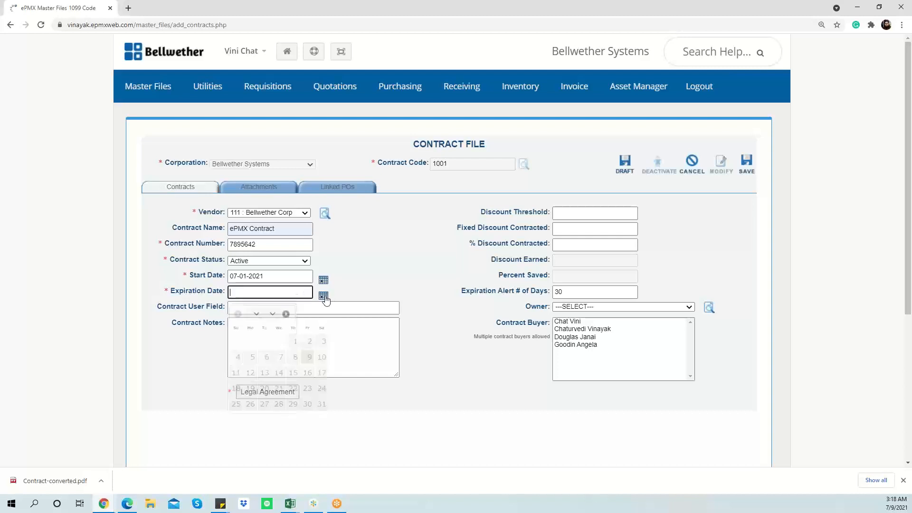
click(274, 315)
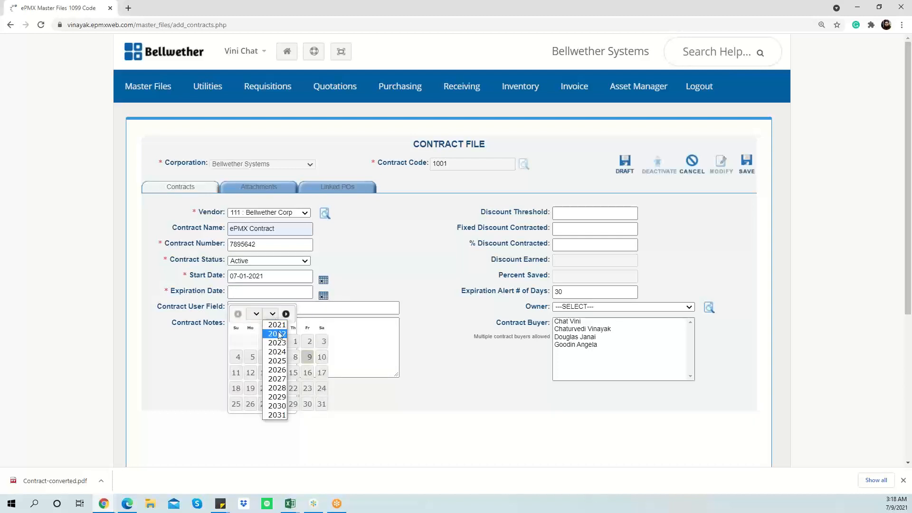
click(278, 334)
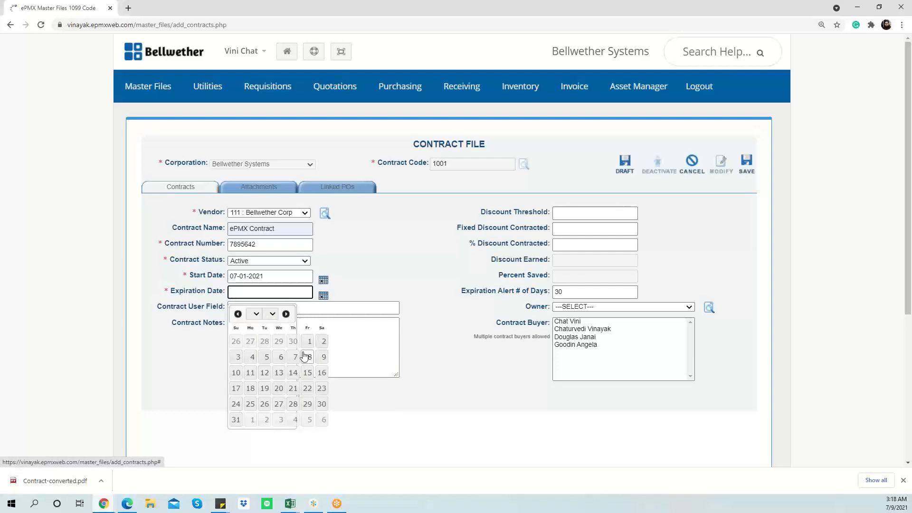
click(236, 420)
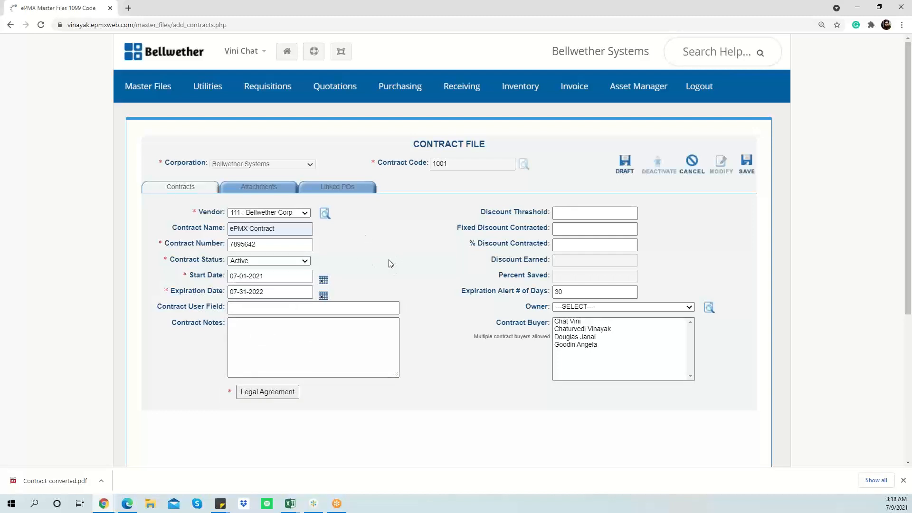
click(267, 309)
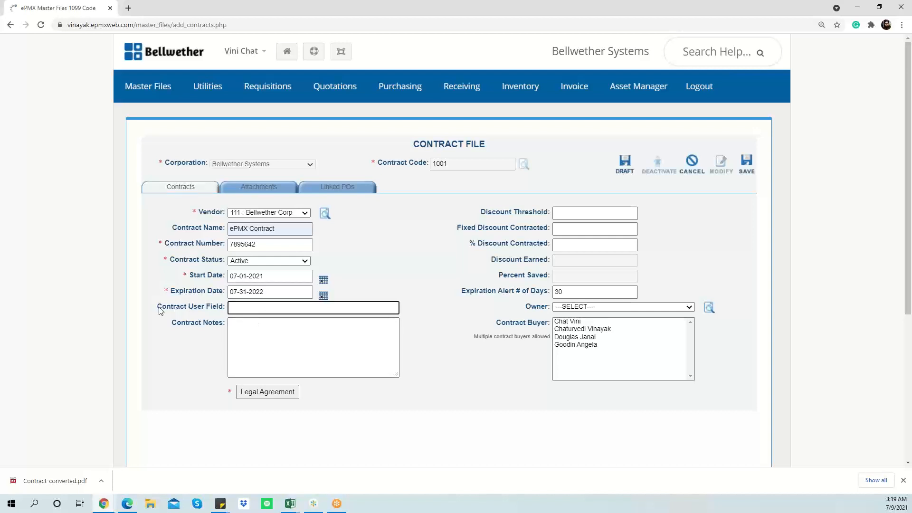
Leave the contract user field and notes blank and bring up the Legal Agreement panel
drag(153, 307, 230, 309)
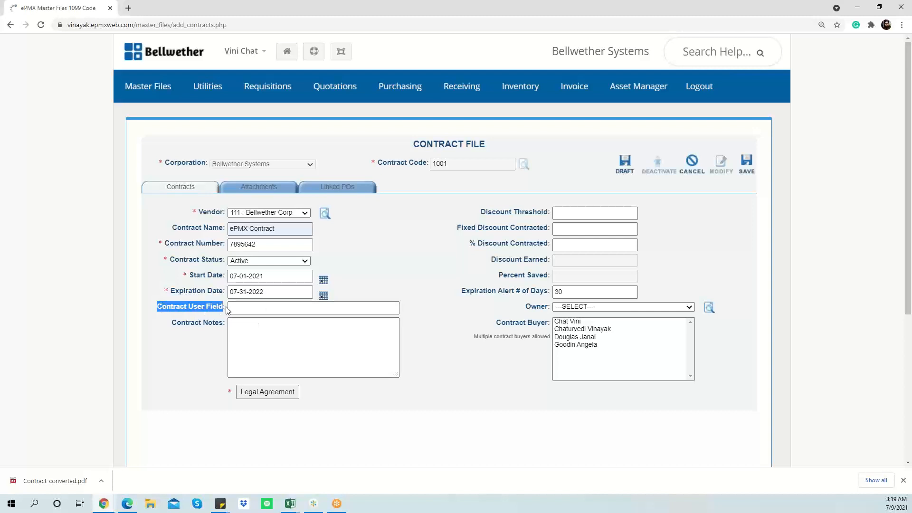
click(279, 310)
click(266, 336)
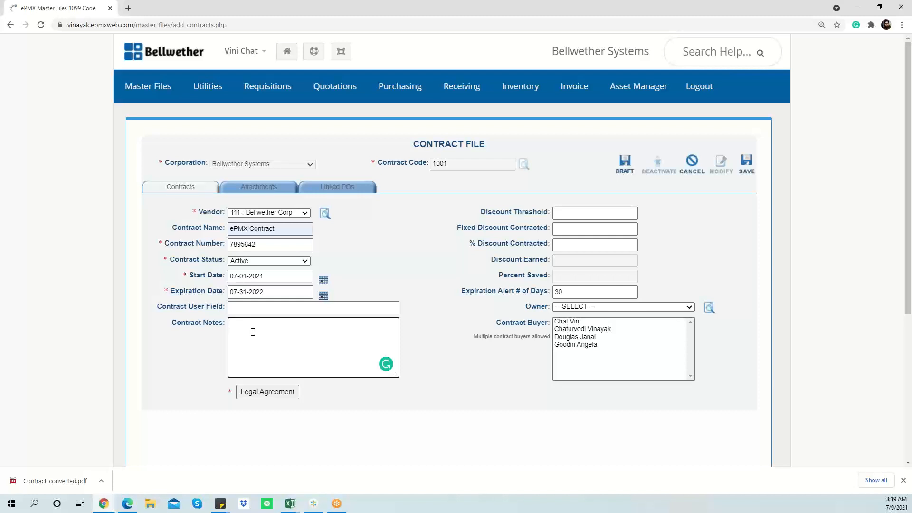
click(269, 396)
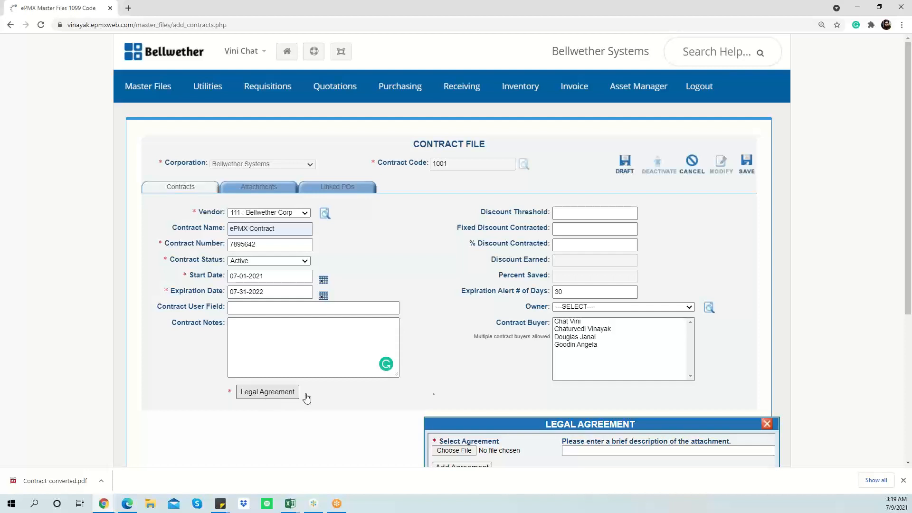
Attach Sample Contract.pdf from Downloads as the legal agreement, then close the dialog
scroll(514, 372, down, 2)
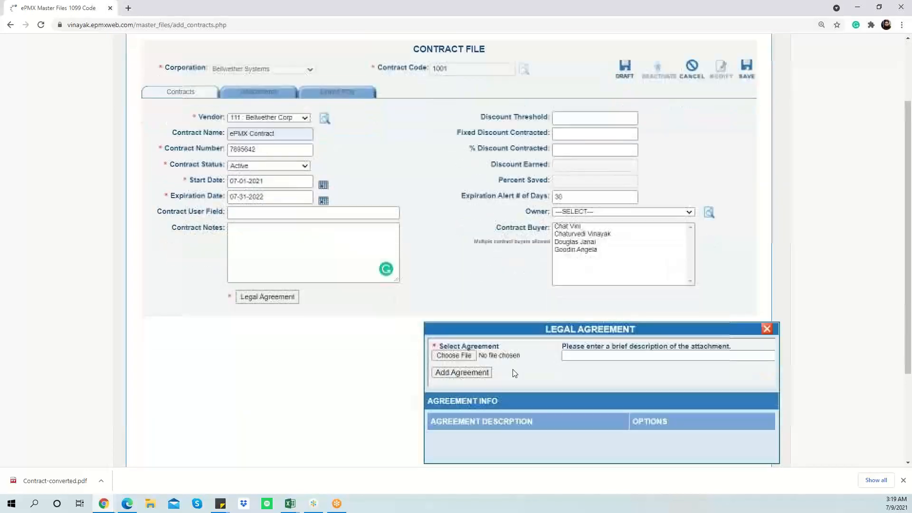
click(456, 358)
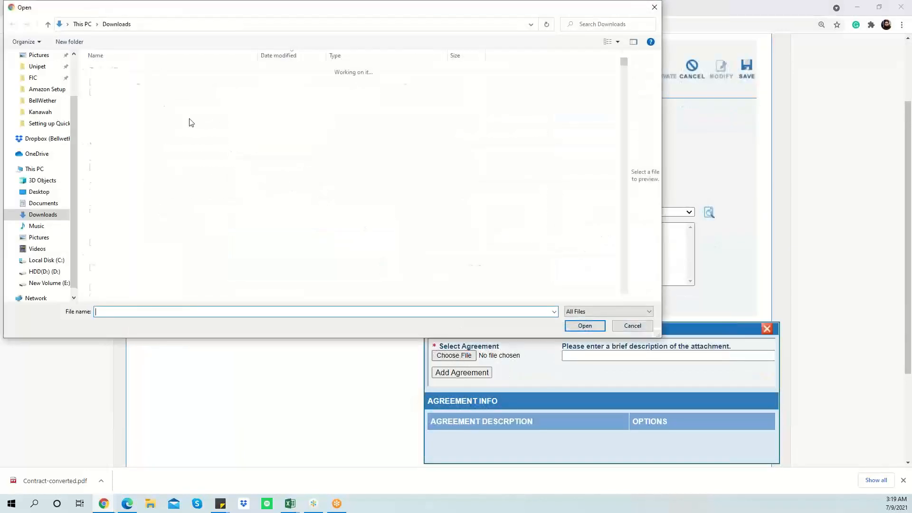
click(117, 84)
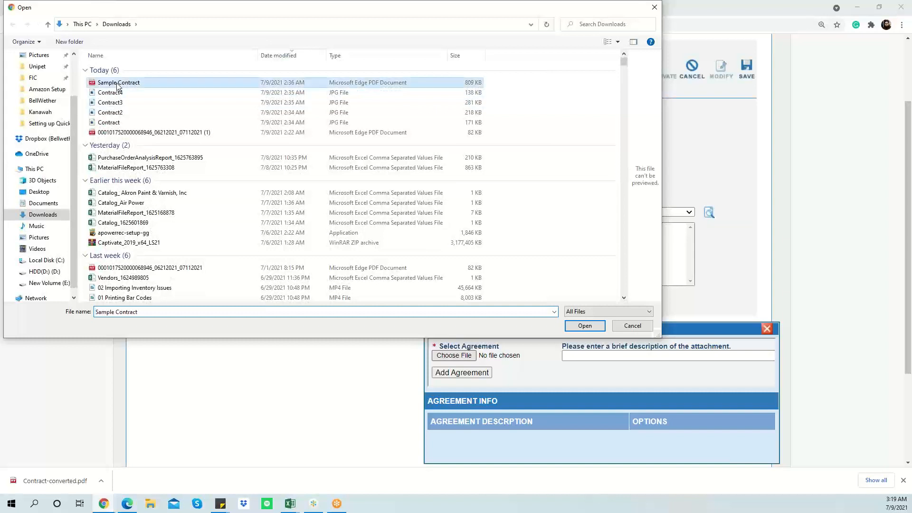
click(571, 323)
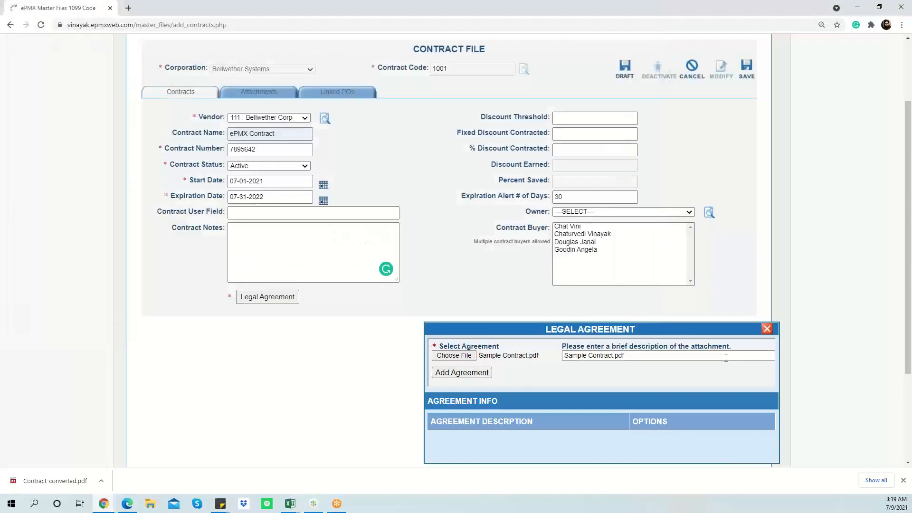
click(580, 356)
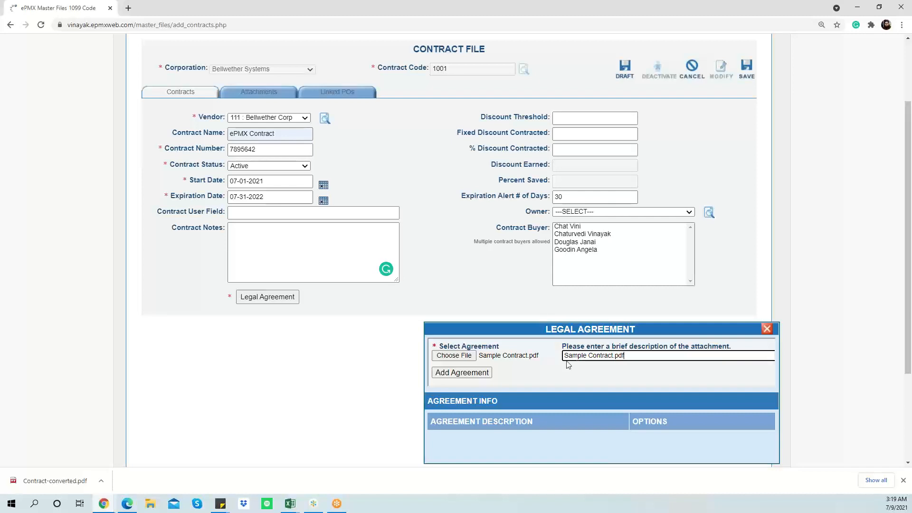
click(487, 377)
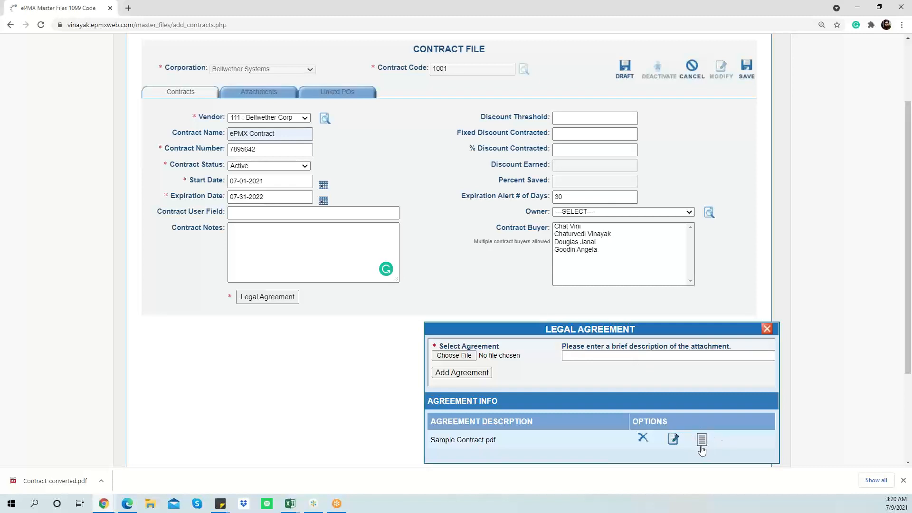
click(767, 330)
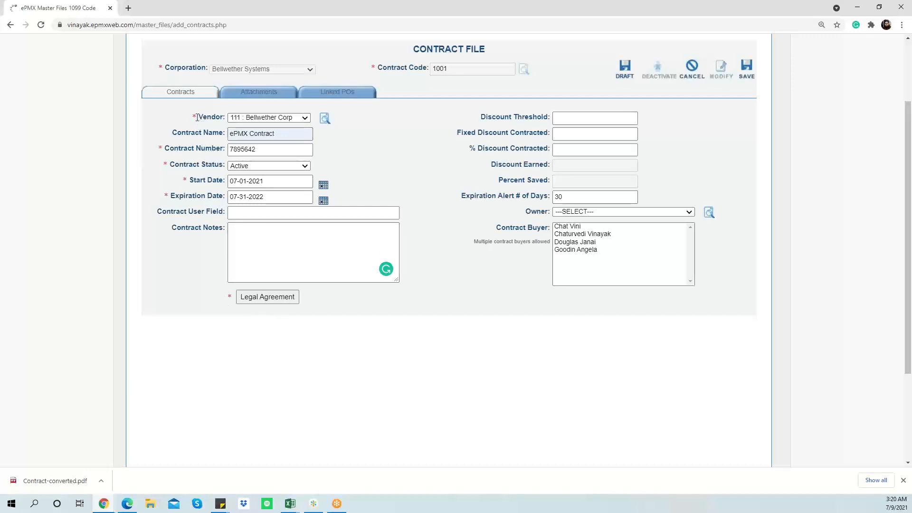
Enter 500 as Discount Threshold, then clear it so the threshold stays empty
drag(197, 116, 176, 120)
click(150, 120)
click(562, 117)
text(500)
key(ctrl+a)
key(BackSpace)
Clear a trial 100 Fixed Discount and set % Discount Contracted to 10.00
click(565, 133)
text(100)
double_click(564, 135)
key(BackSpace)
key(Tab)
text(1)
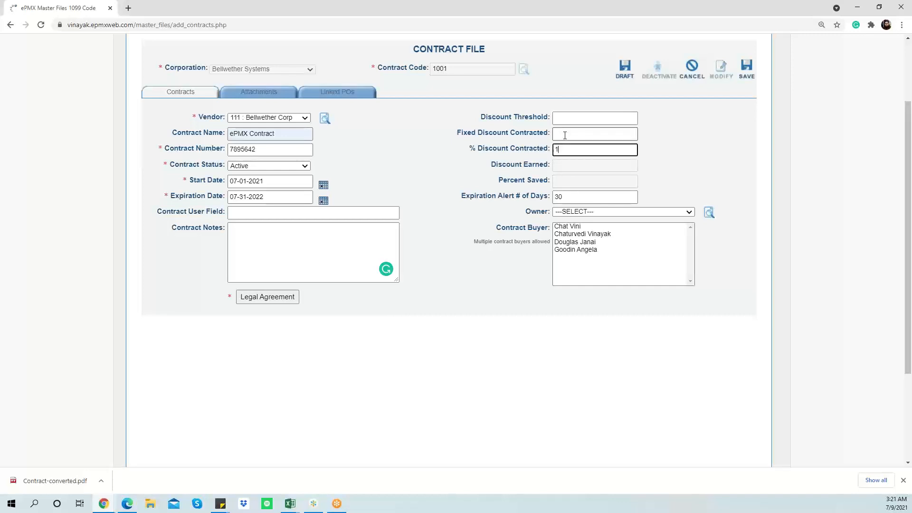
text(0)
click(714, 130)
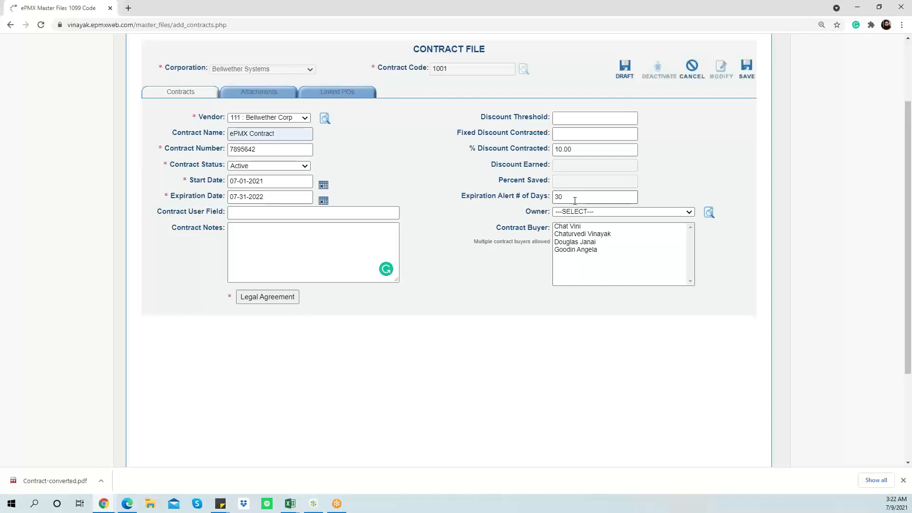
Make the first listed person contract owner and select two contract buyers
click(584, 216)
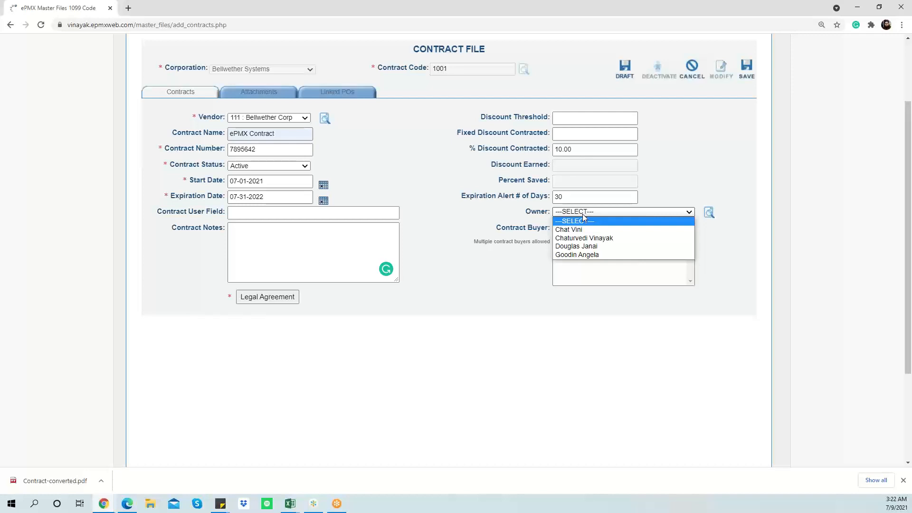
click(575, 229)
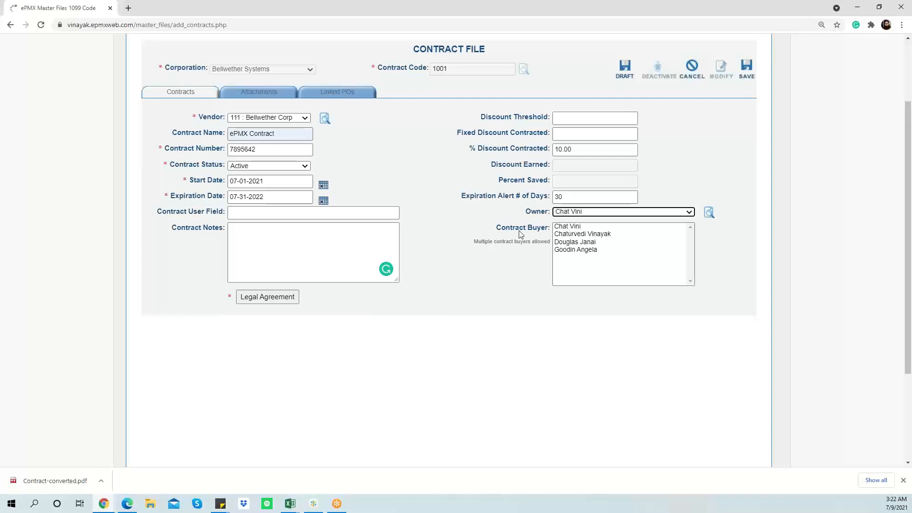
click(587, 234)
ctrl+click(589, 250)
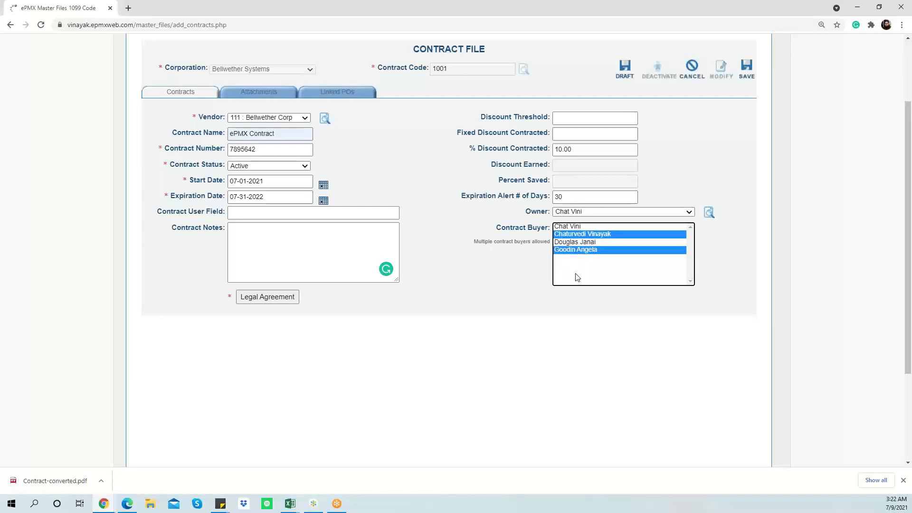
click(492, 275)
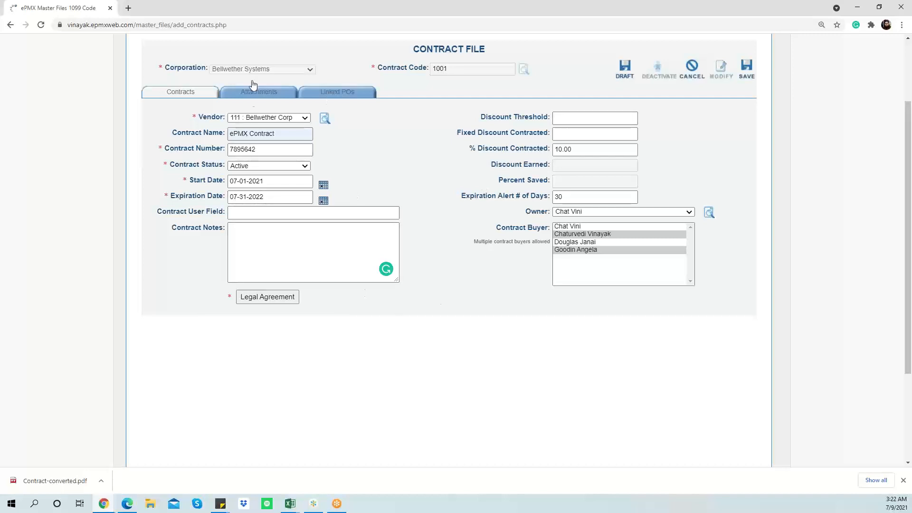
click(253, 99)
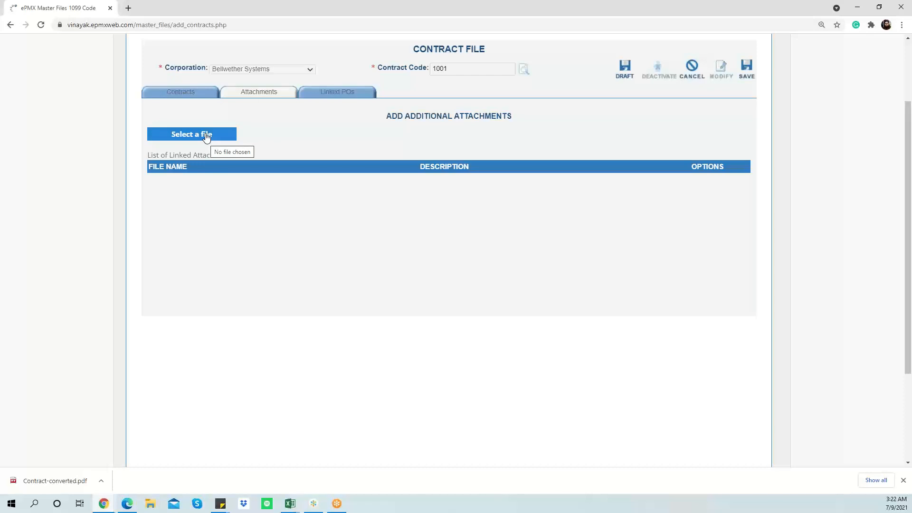
click(343, 99)
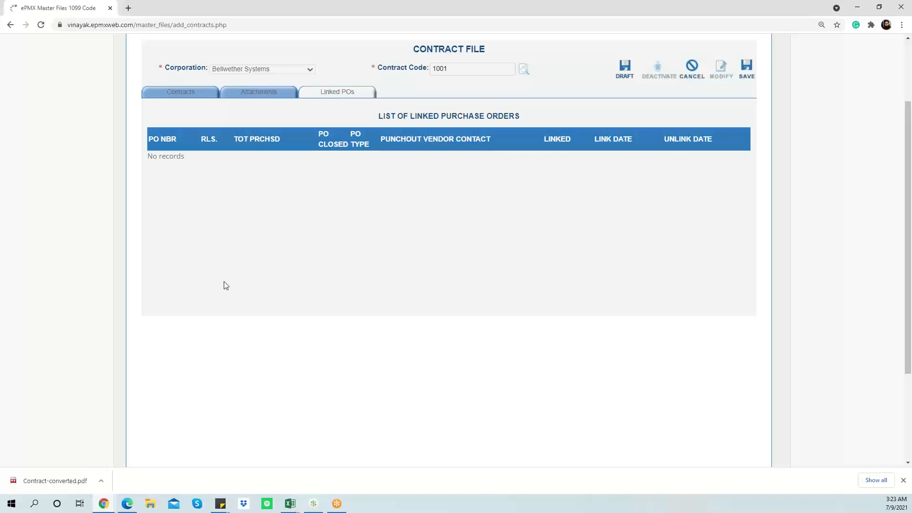
click(172, 92)
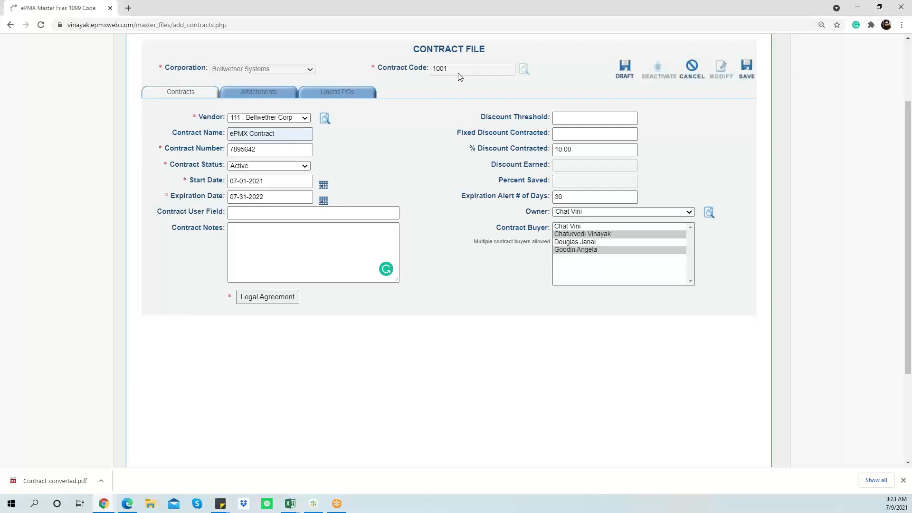
Save contract 1001 and begin a Standard P.O. for vendor 111
click(747, 71)
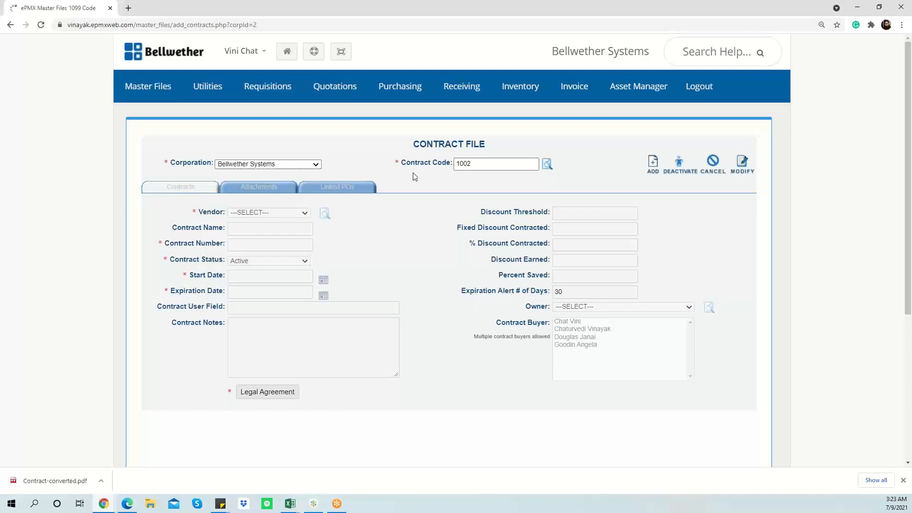
mouse_move(399, 88)
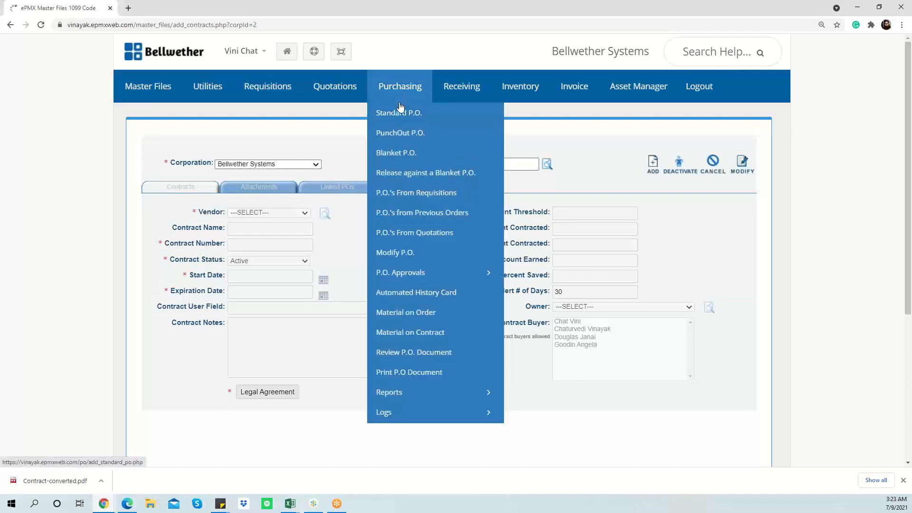
click(401, 116)
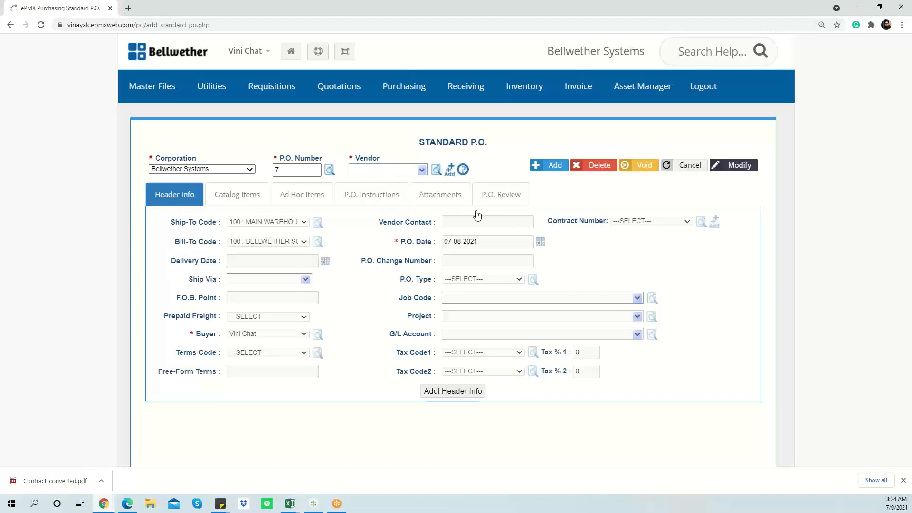
click(388, 170)
text(1111)
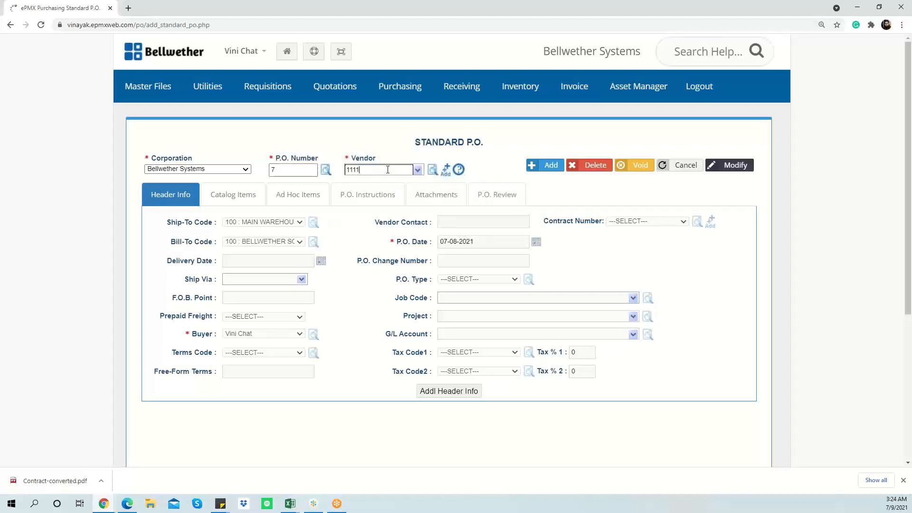
key(BackSpace)
key(Tab)
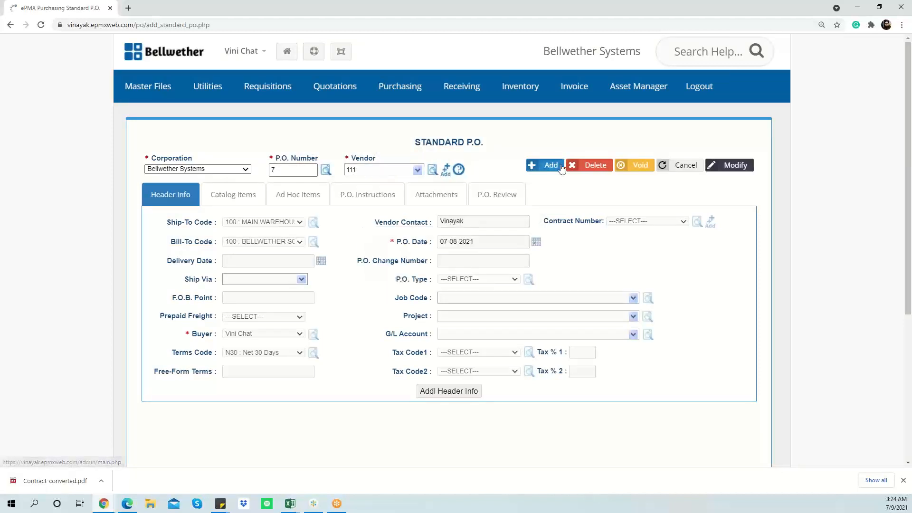
Add the P.O. and confirm contract 1001 is offered, leaving no contract chosen
click(546, 165)
click(642, 225)
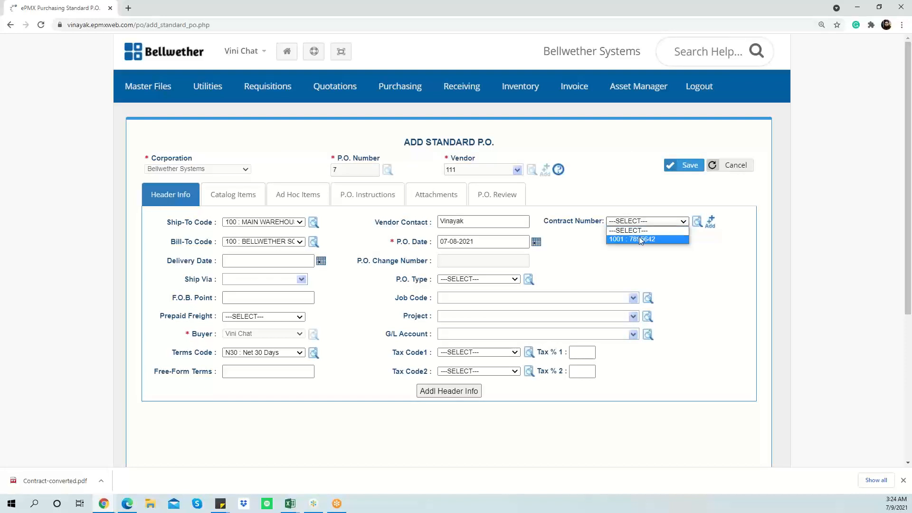
click(634, 240)
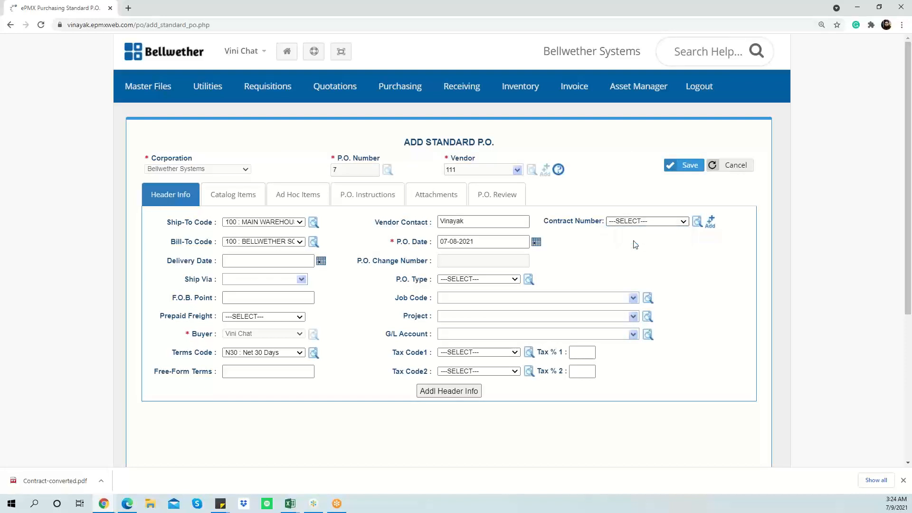
click(620, 222)
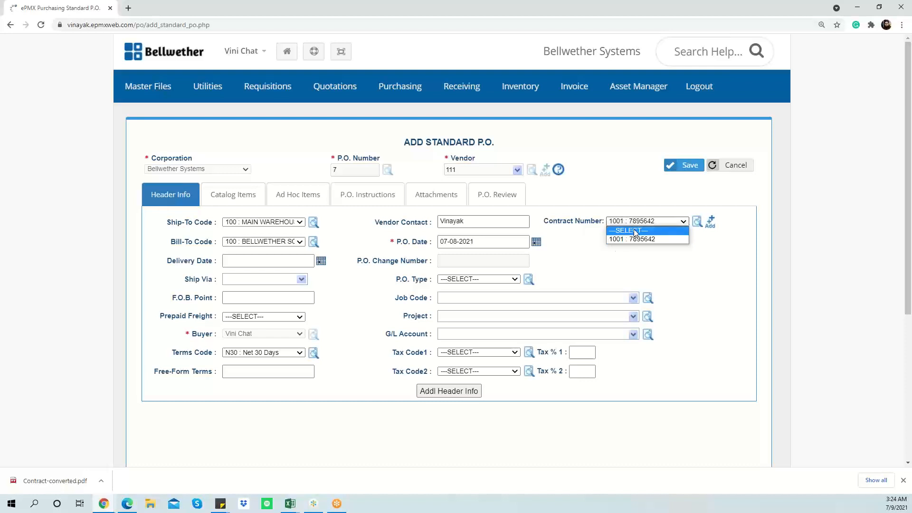
click(637, 237)
key(Up)
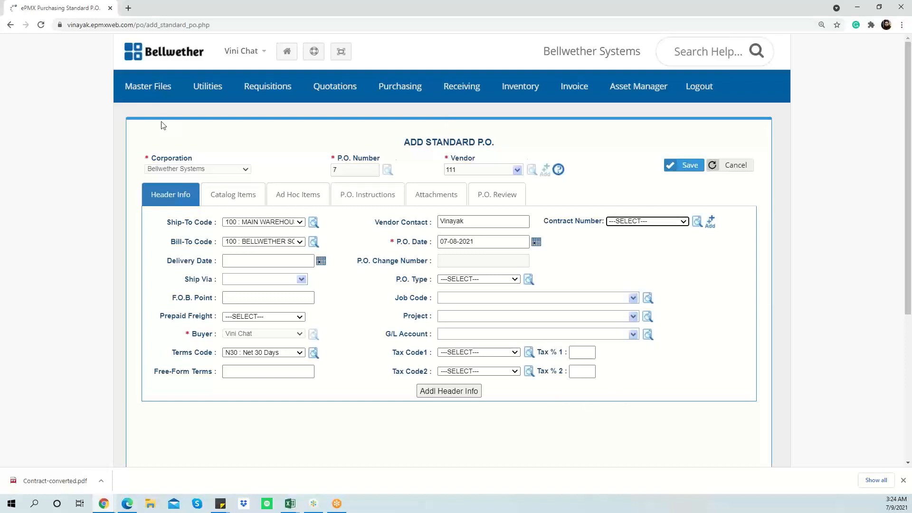
Open the Contract File Report from Master Files > Contracts
click(149, 88)
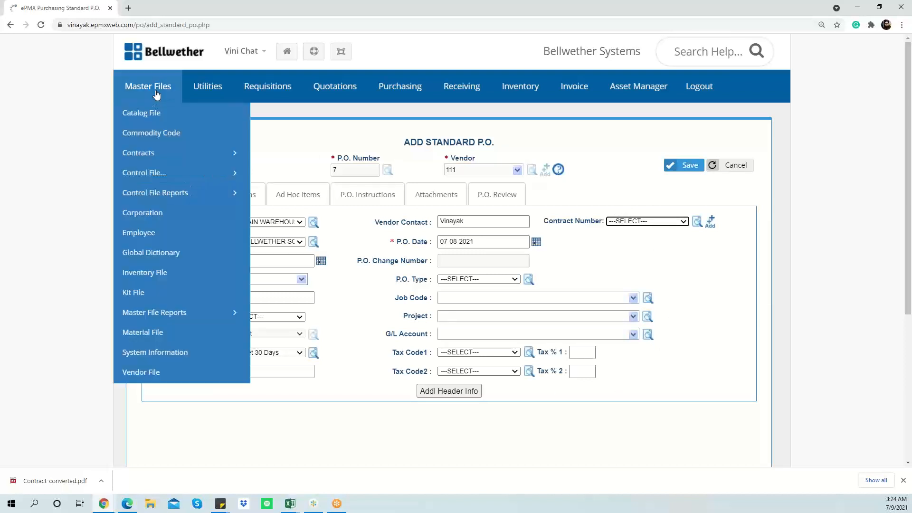
click(179, 156)
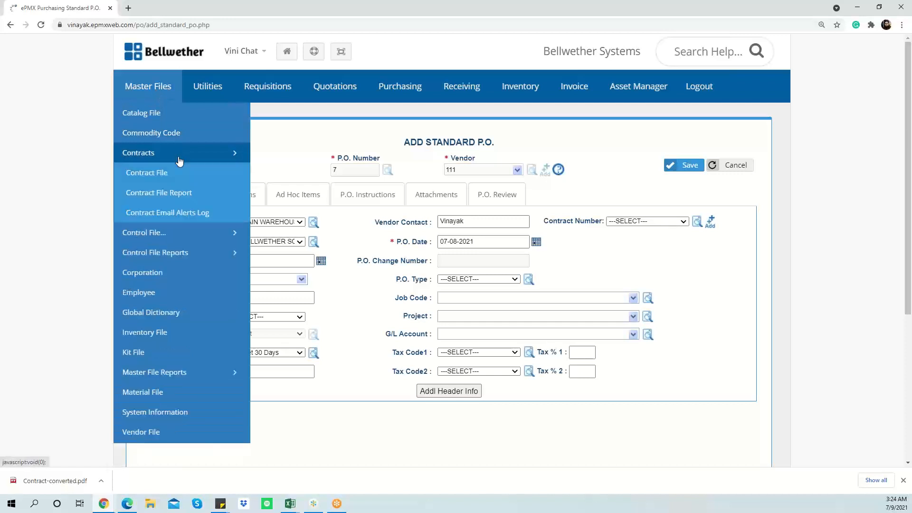
click(183, 202)
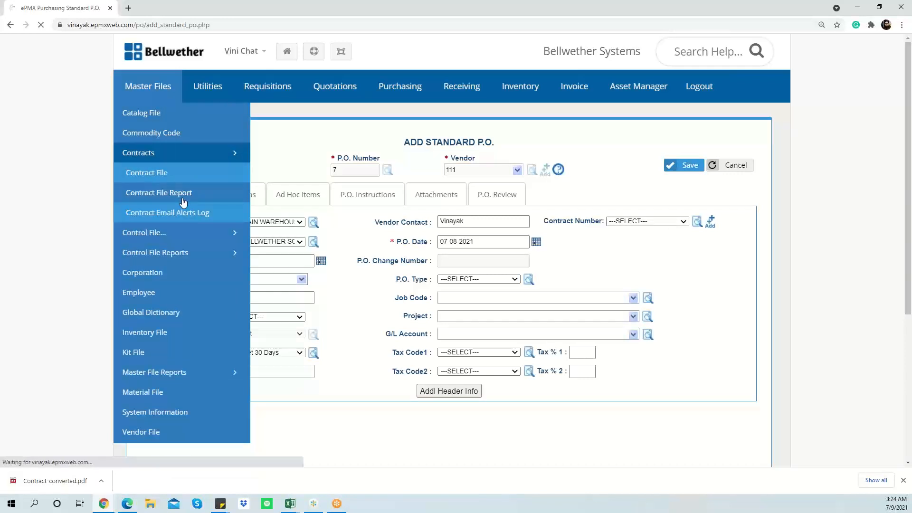